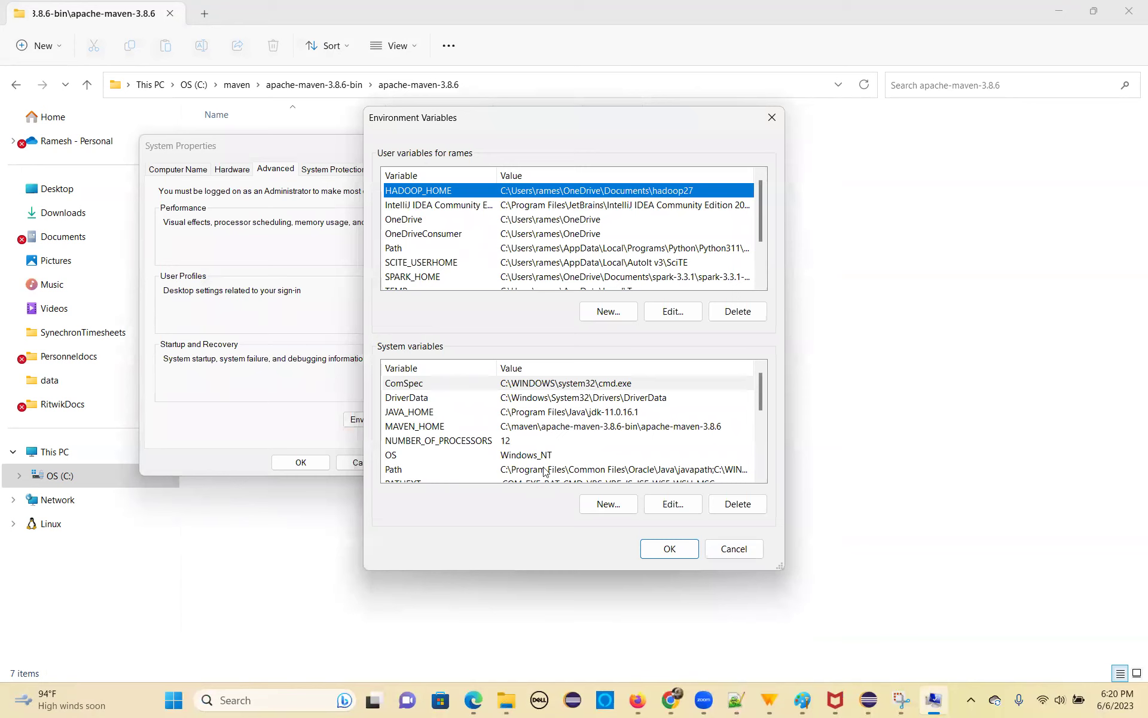
# Fill in a new system variable MAVEN_HOME with value C:\maven\apache-maven-3.8.6-bin\apache-maven-3.8.6, following the blog instructions, and discard it.
pyautogui.click(609, 507)
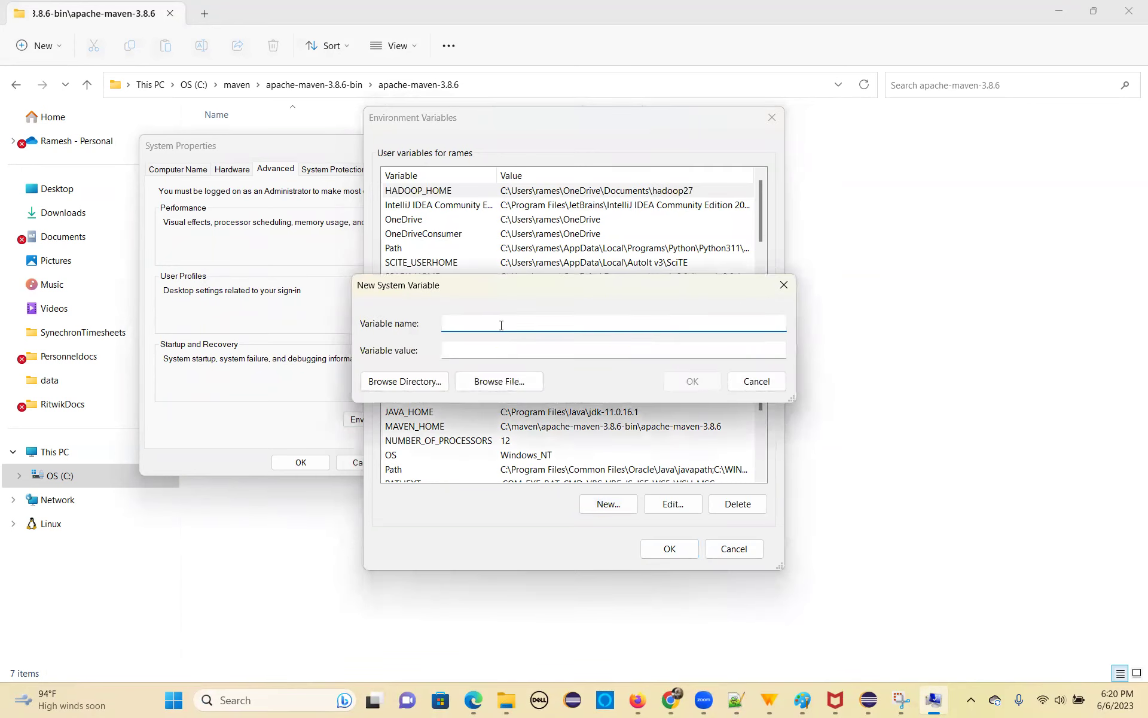
pyautogui.write('MAVEN_HOME')
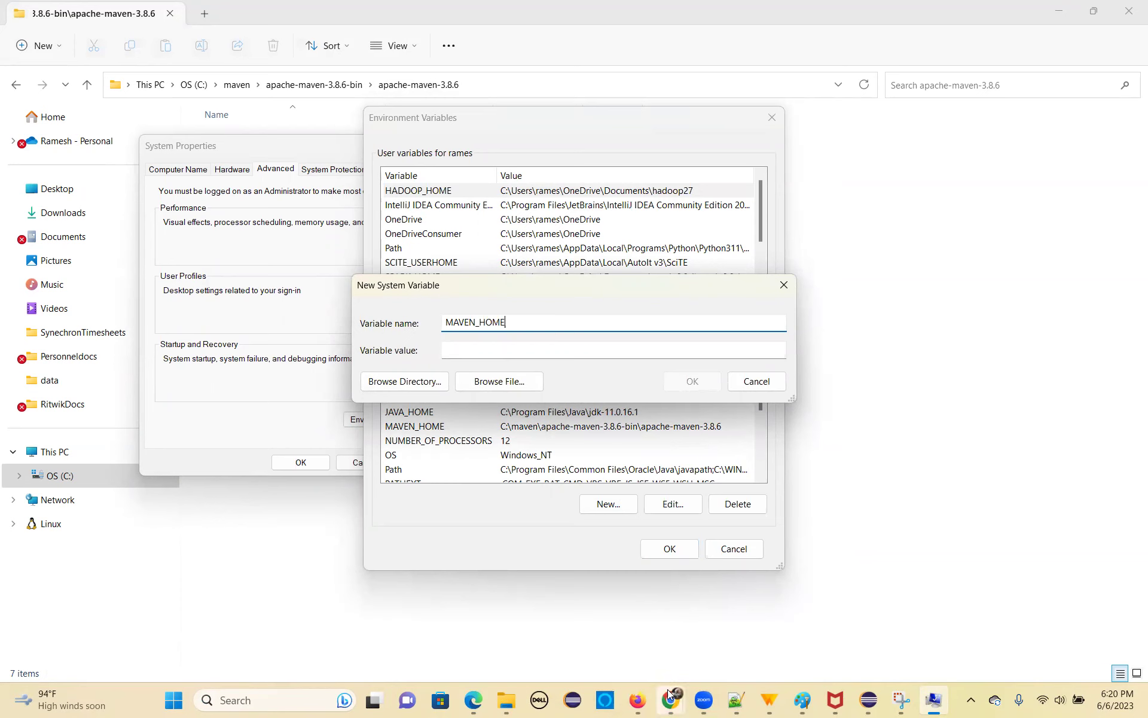
pyautogui.click(601, 638)
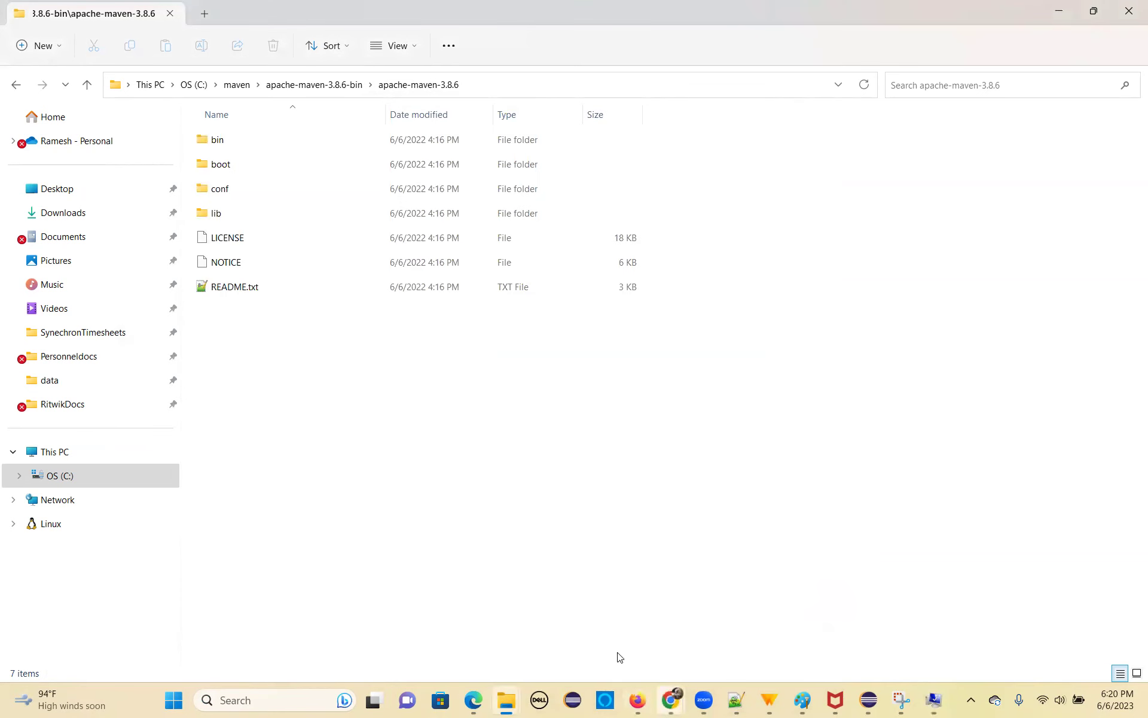
pyautogui.hotkey('alt', 'Tab')
pyautogui.scroll(-1, 260, 541)
pyautogui.moveTo(103, 414); pyautogui.dragTo(279, 411)
pyautogui.moveTo(90, 452); pyautogui.dragTo(496, 448)
pyautogui.hotkey('alt', 'Tab')
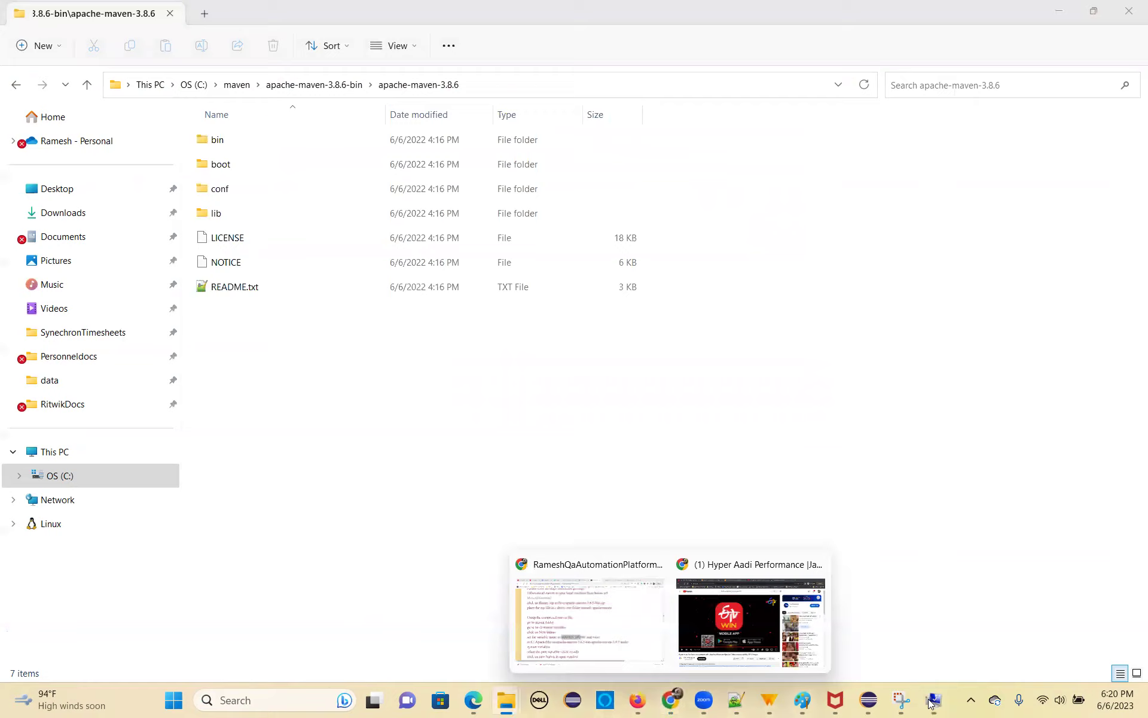
pyautogui.click(933, 701)
pyautogui.click(465, 351)
pyautogui.write('C:\\maven\\apache-maven-3.8.6-bin\\apache-maven-3.8.6')
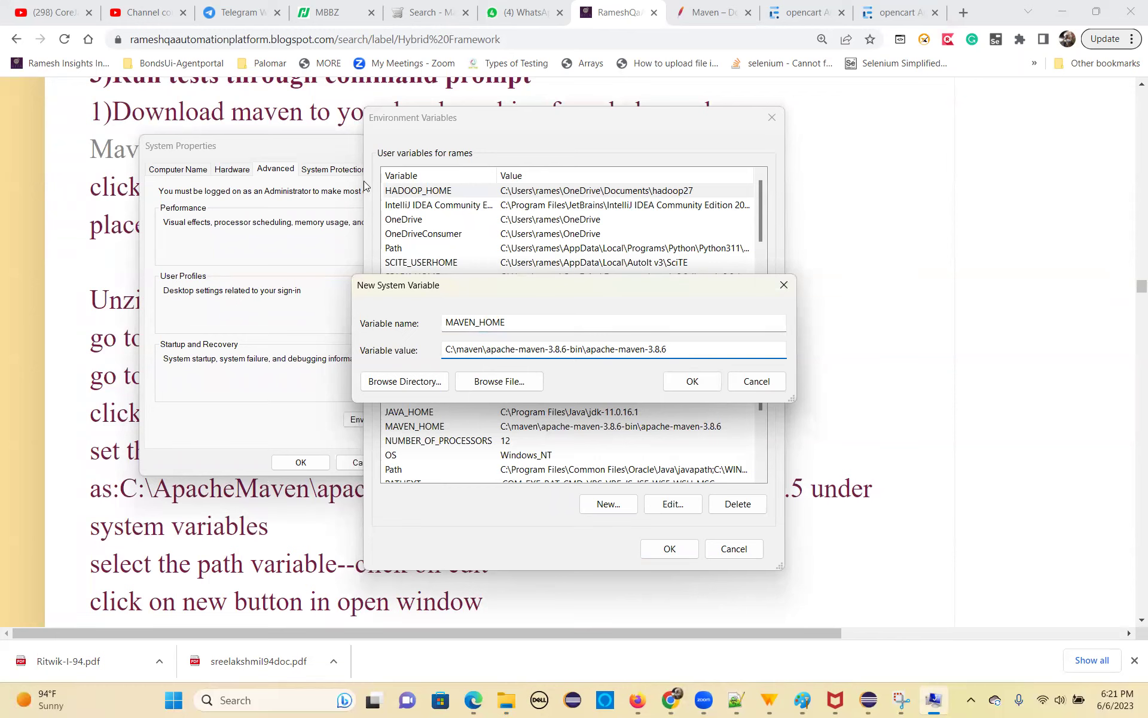
pyautogui.click(771, 383)
# Check the system Path variable for the %MAVEN_HOME%\bin entry described in the blog instructions, and close the path list without changes.
pyautogui.moveTo(547, 124); pyautogui.dragTo(840, 144)
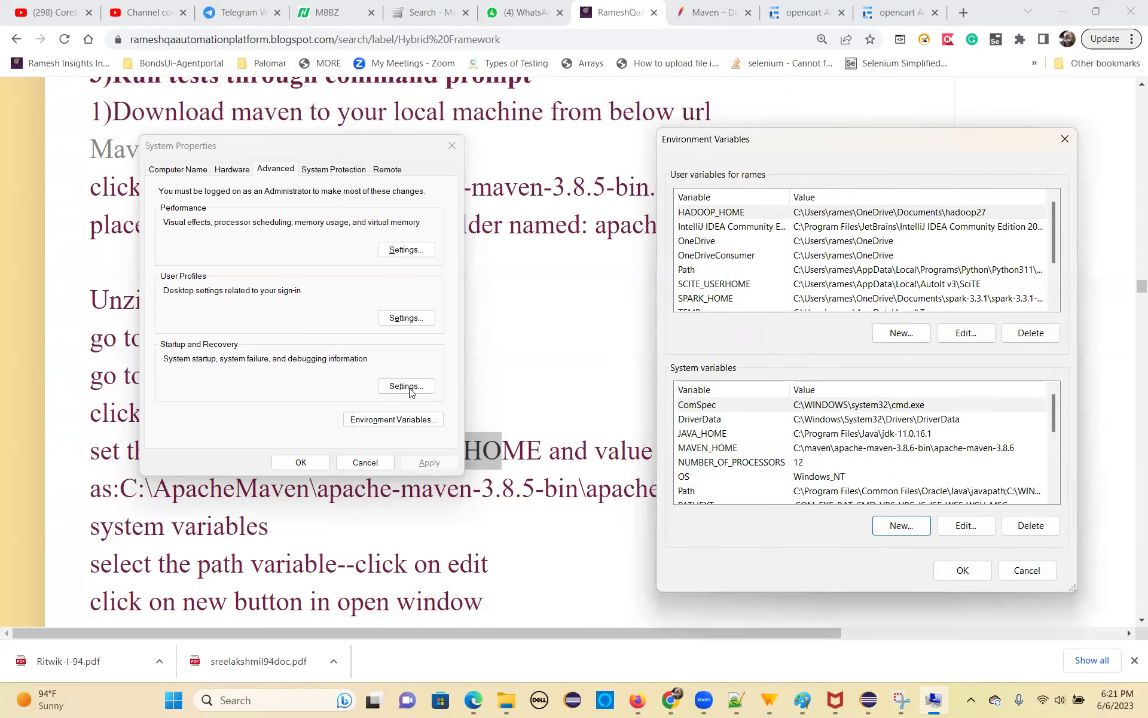
pyautogui.click(377, 467)
pyautogui.click(709, 495)
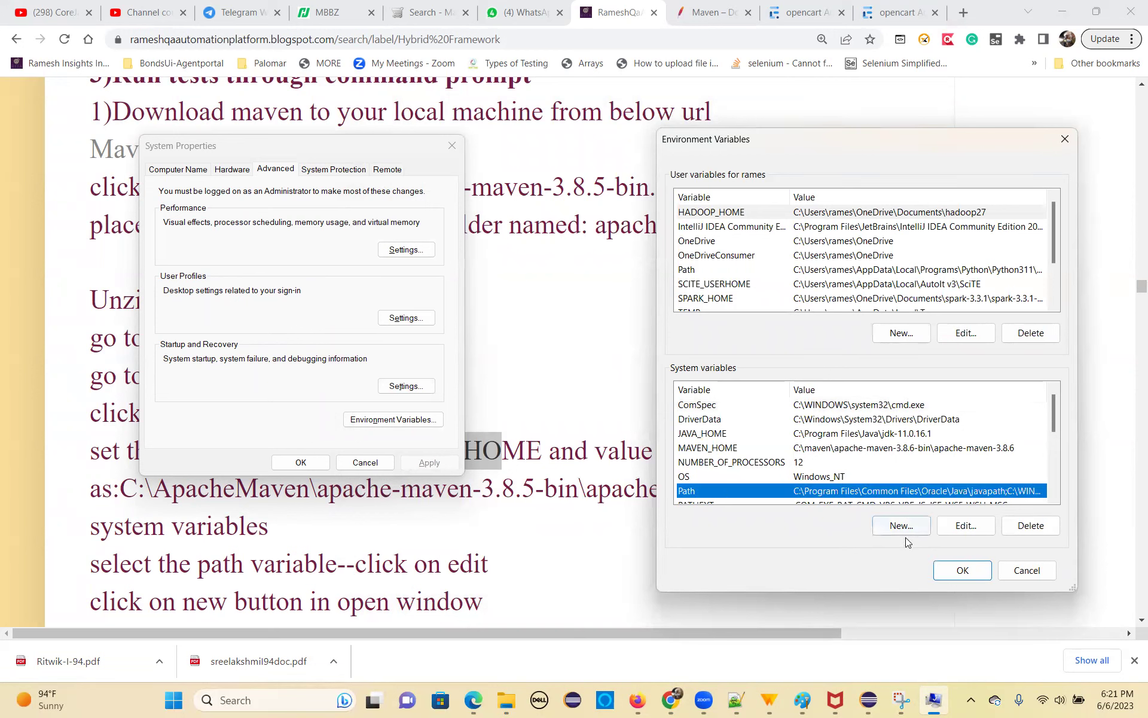
pyautogui.scroll(-1, 275, 550)
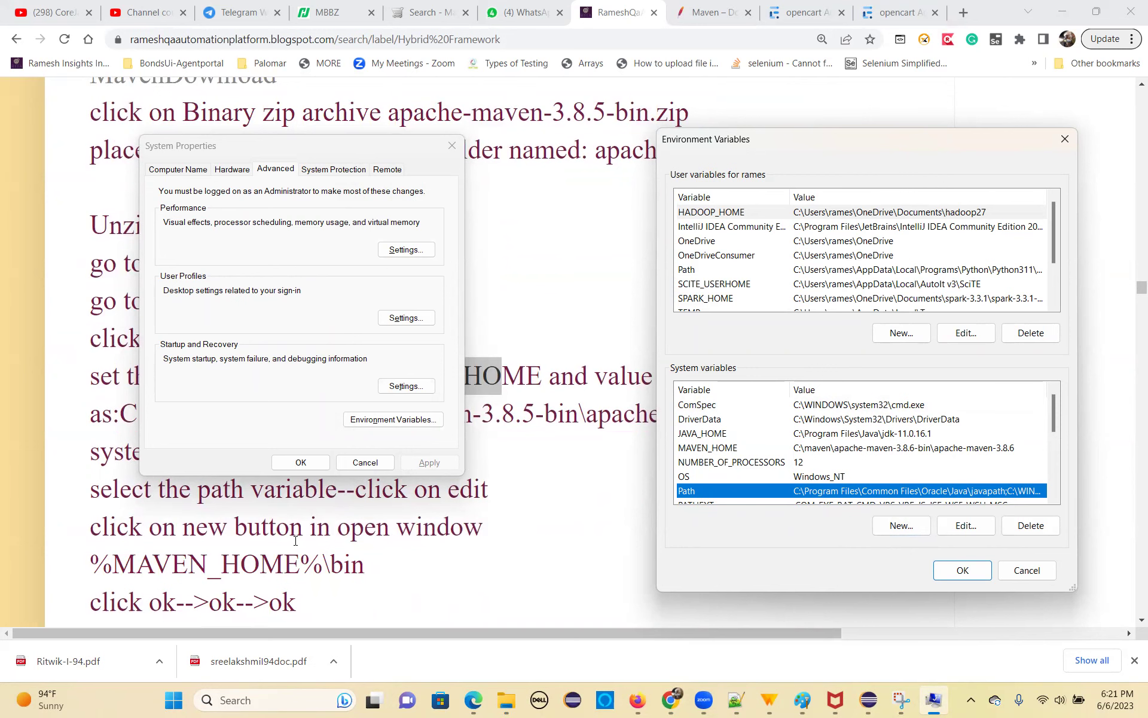
pyautogui.scroll(-1, 236, 546)
pyautogui.moveTo(90, 495); pyautogui.dragTo(482, 502)
pyautogui.hotkey('alt', 'Tab')
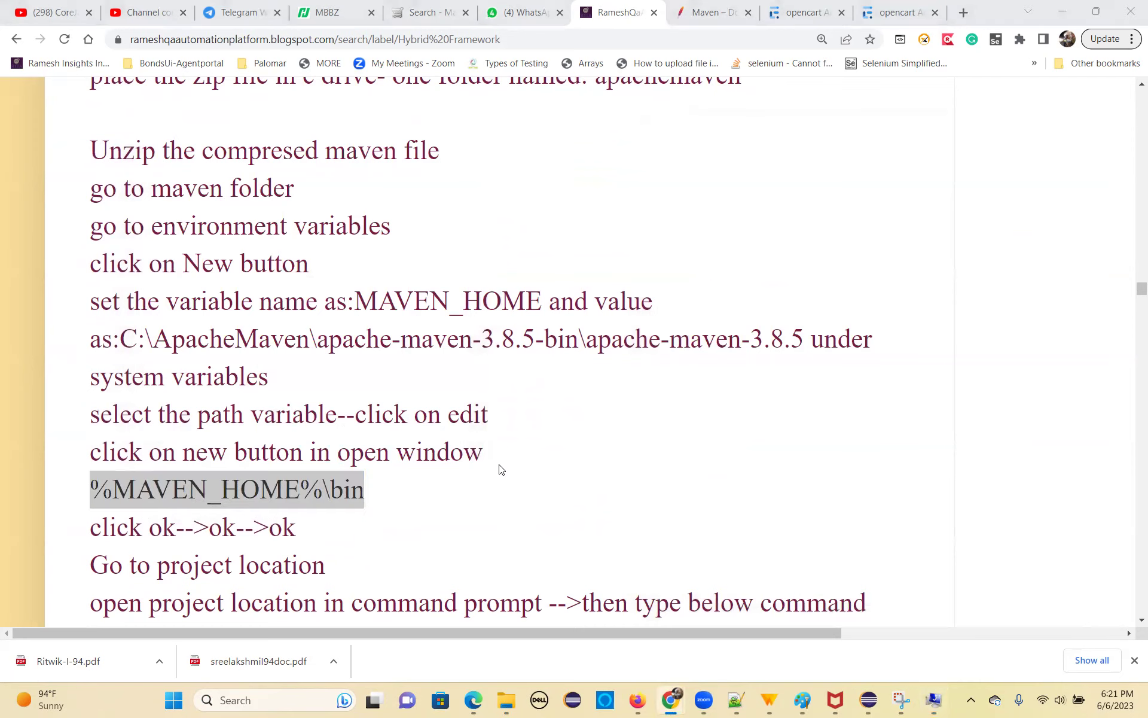
pyautogui.click(978, 530)
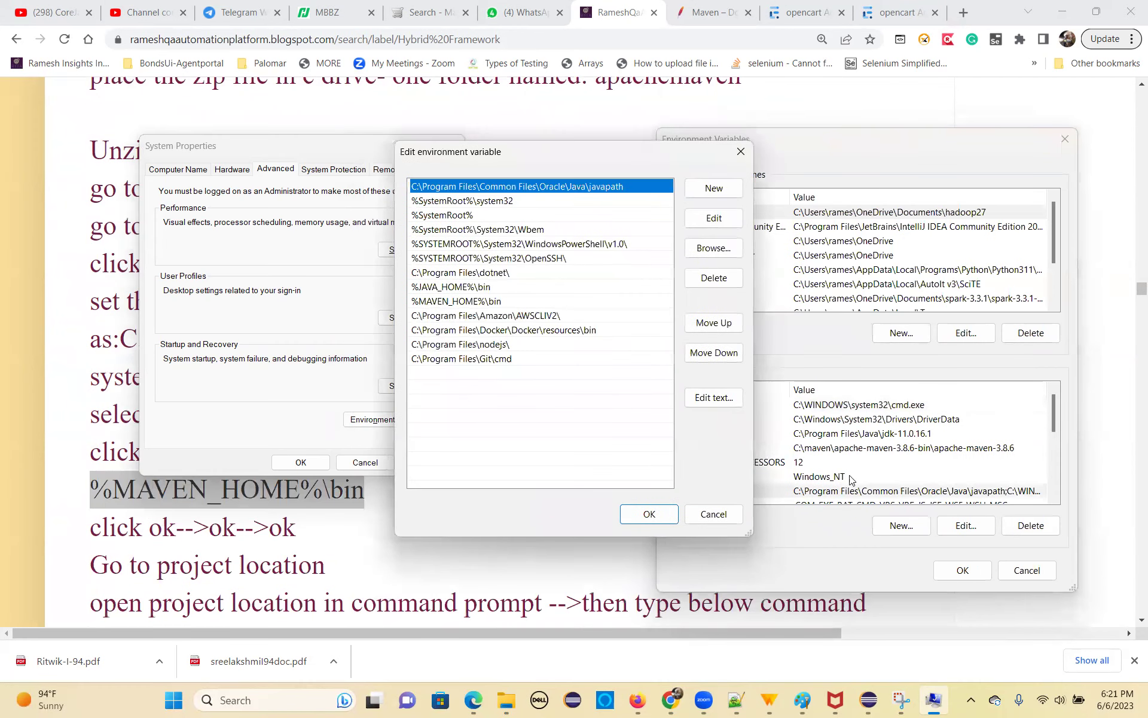
pyautogui.click(428, 301)
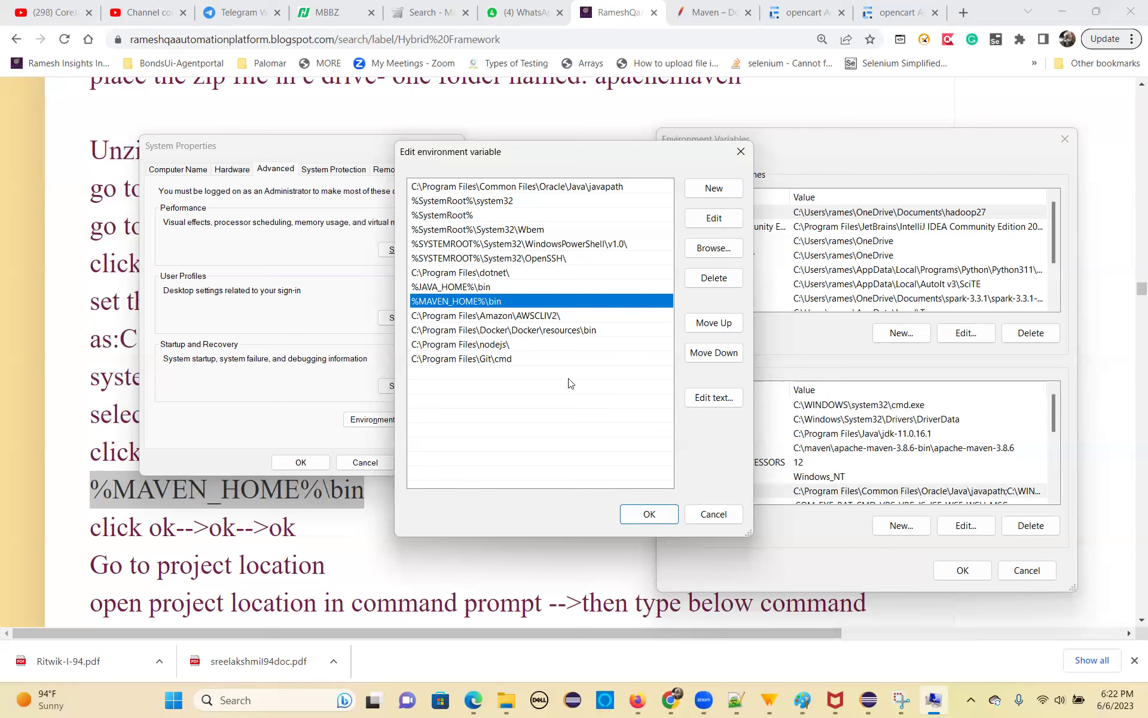
pyautogui.click(708, 517)
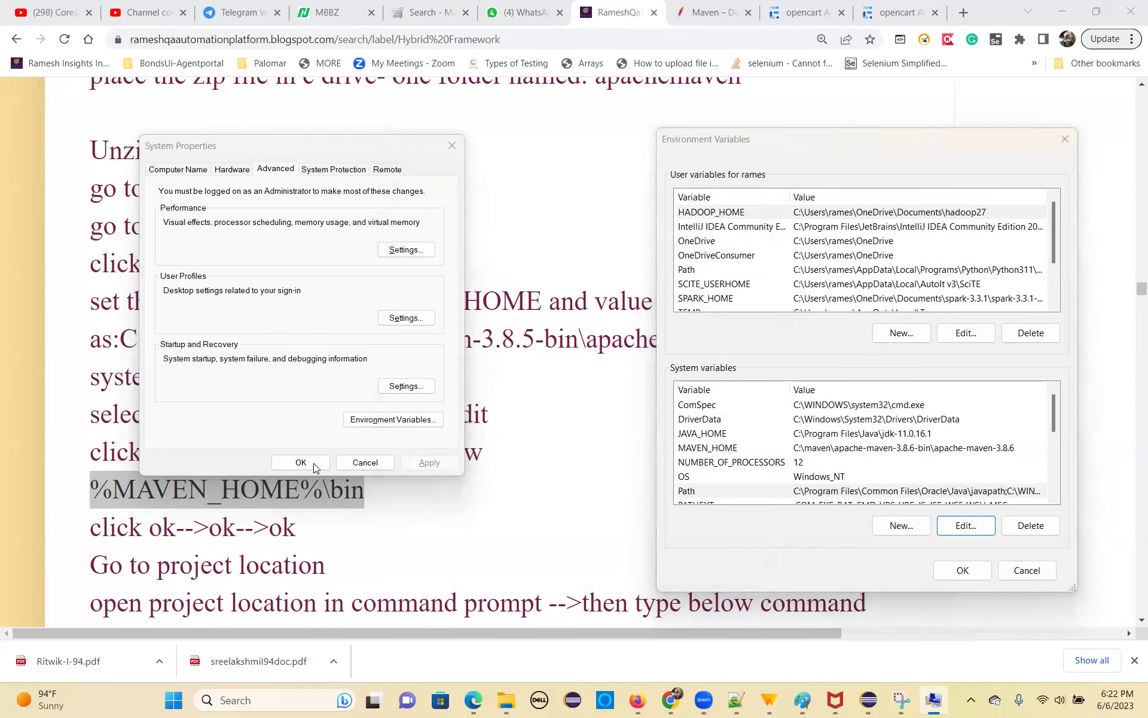
pyautogui.click(963, 570)
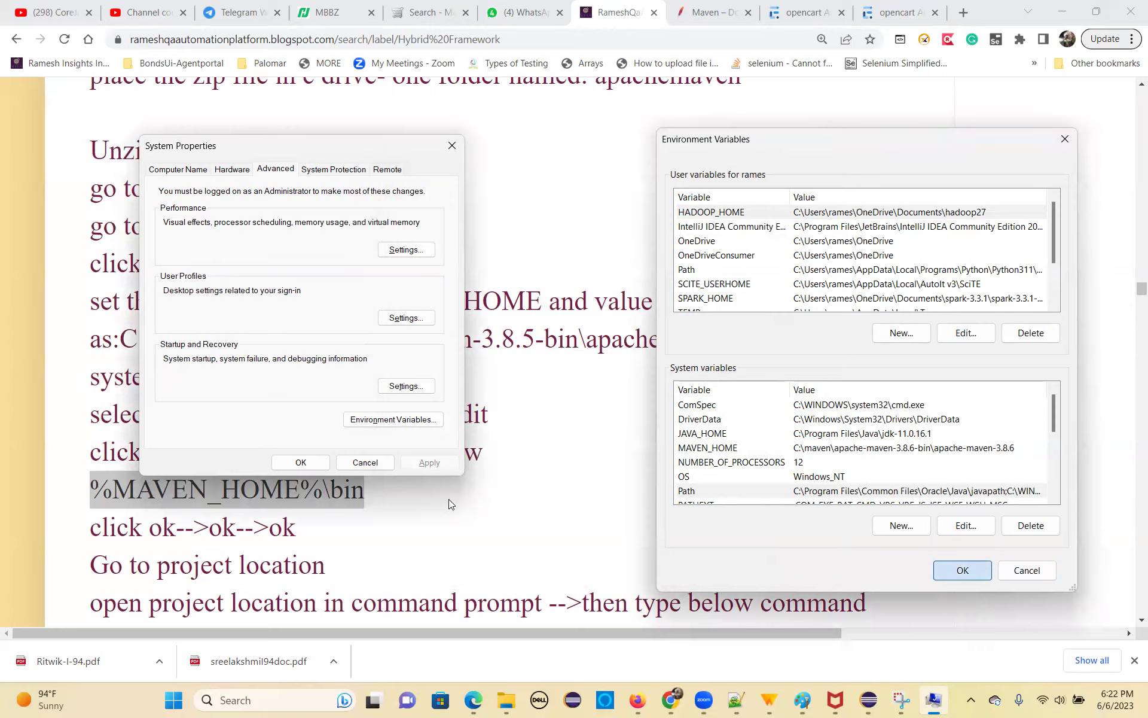
# Switch to Eclipse and open the OpencartUiAutomation-May-18-2023 project's folder in File Explorer from its resource location.
pyautogui.hotkey('alt', 'Tab')
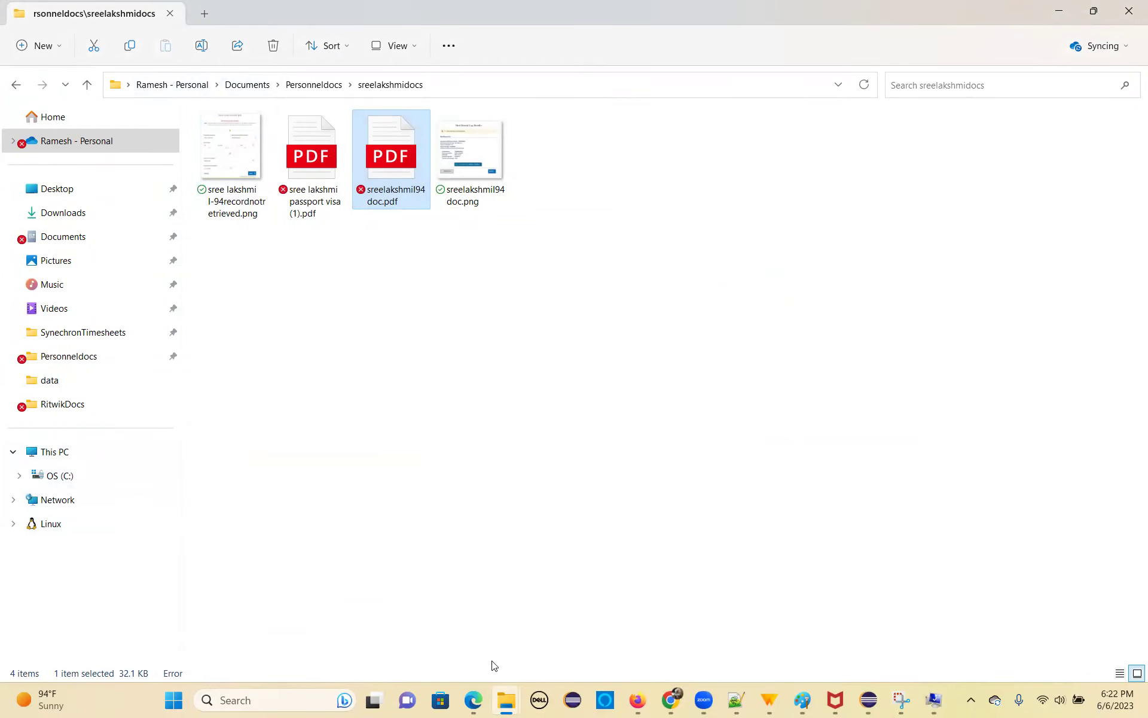
pyautogui.click(868, 701)
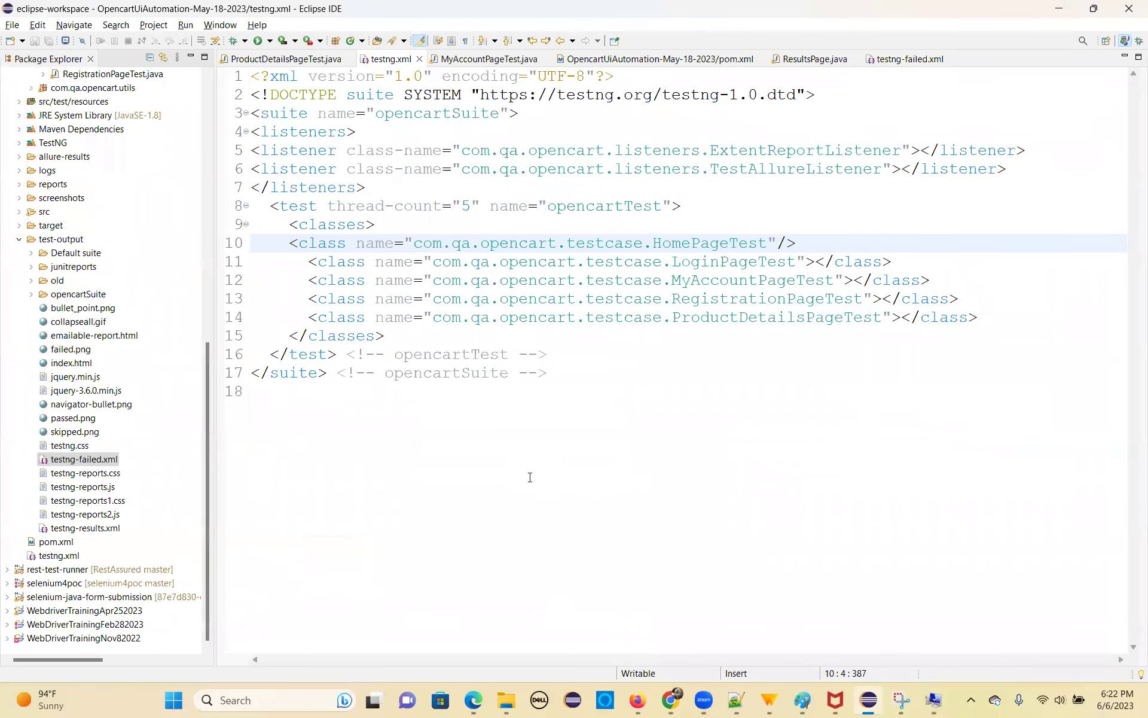
pyautogui.scroll(11, 51, 321)
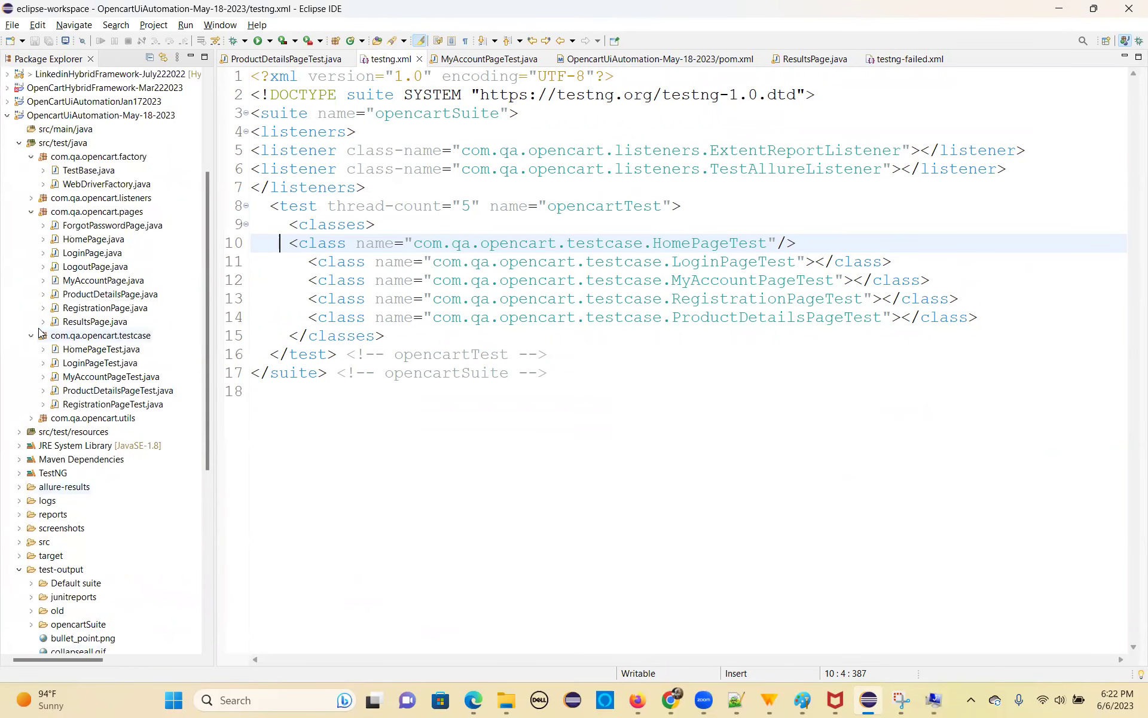
pyautogui.rightClick(133, 240)
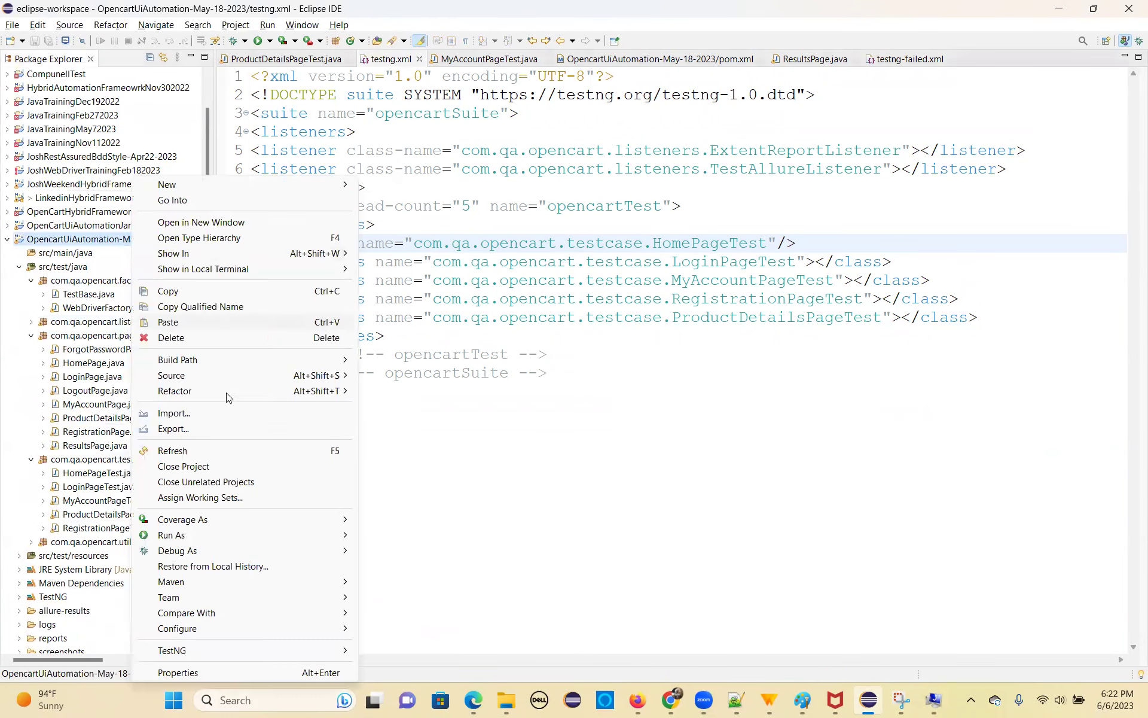
pyautogui.click(209, 675)
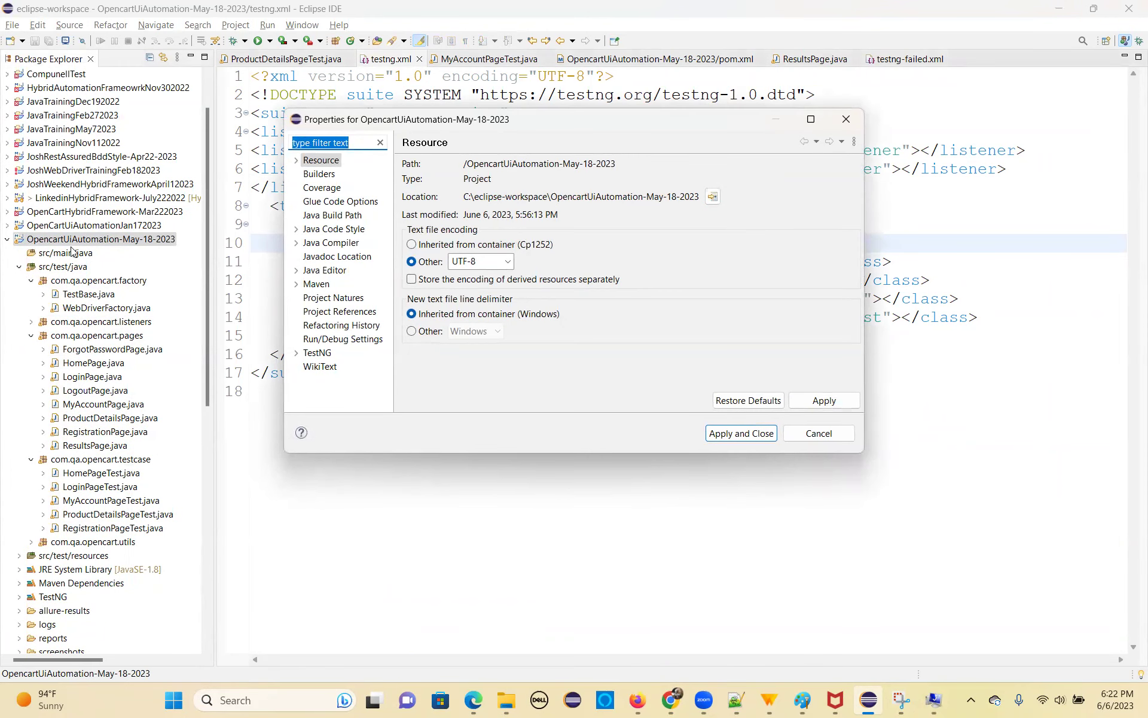
pyautogui.click(713, 201)
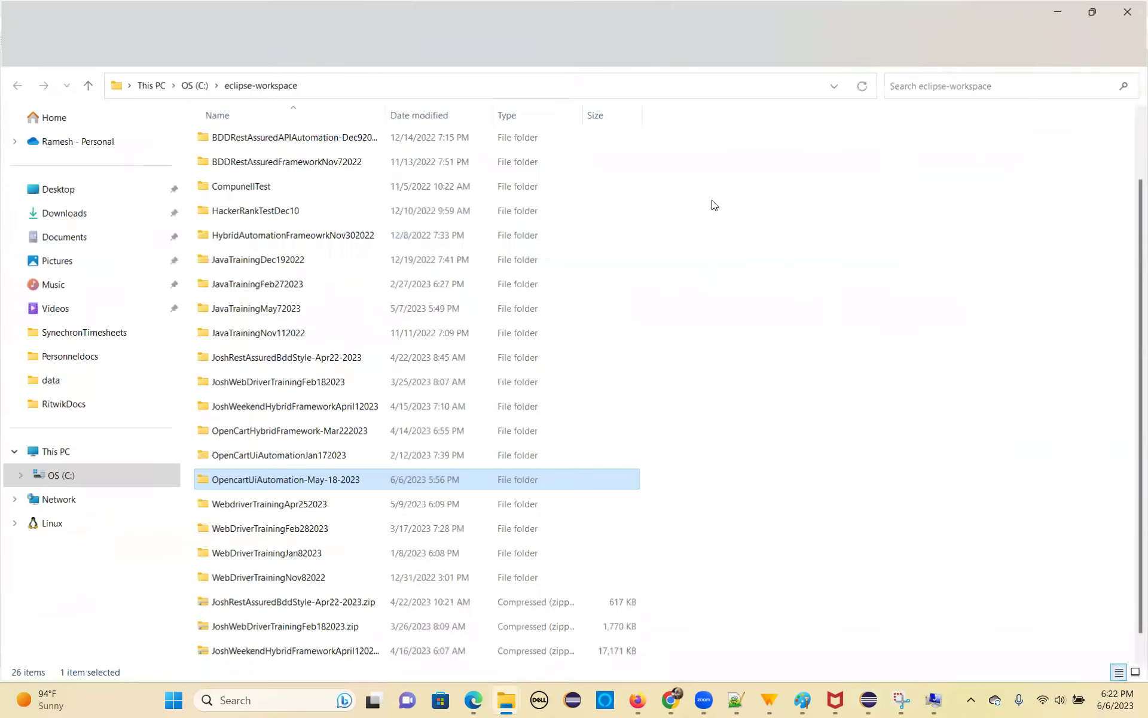
pyautogui.doubleClick(306, 482)
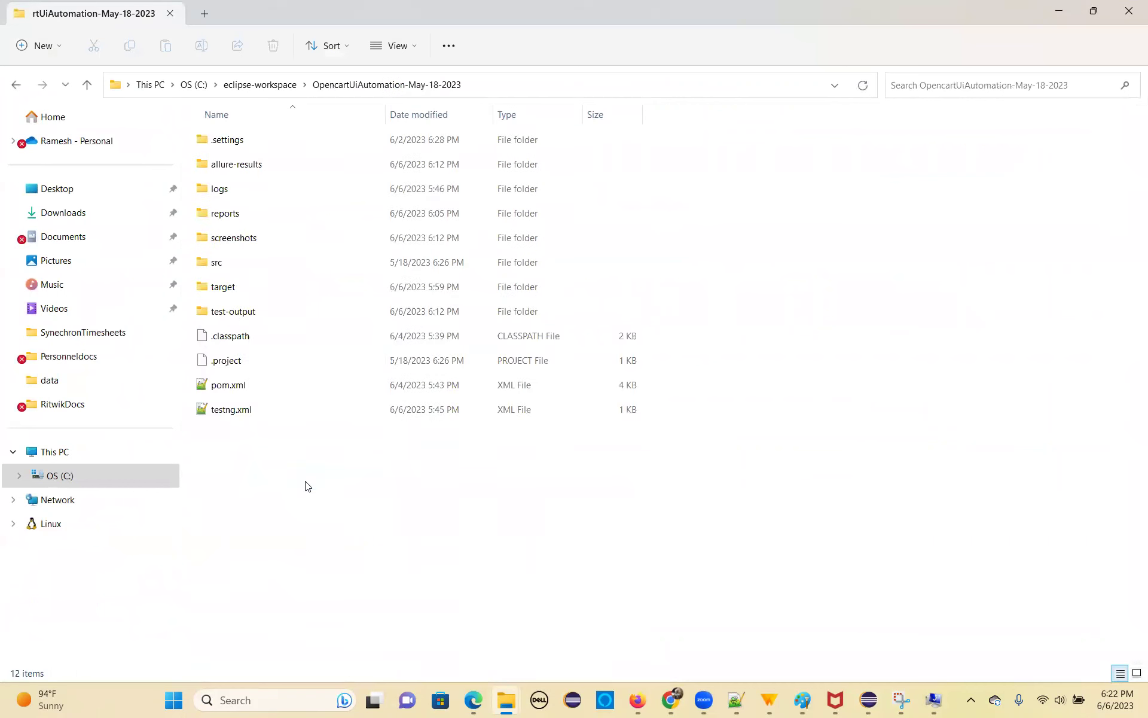
# Open a command prompt in the OpencartUiAutomation-May-18-2023 folder and run mvn clean install.
pyautogui.rightClick(798, 273)
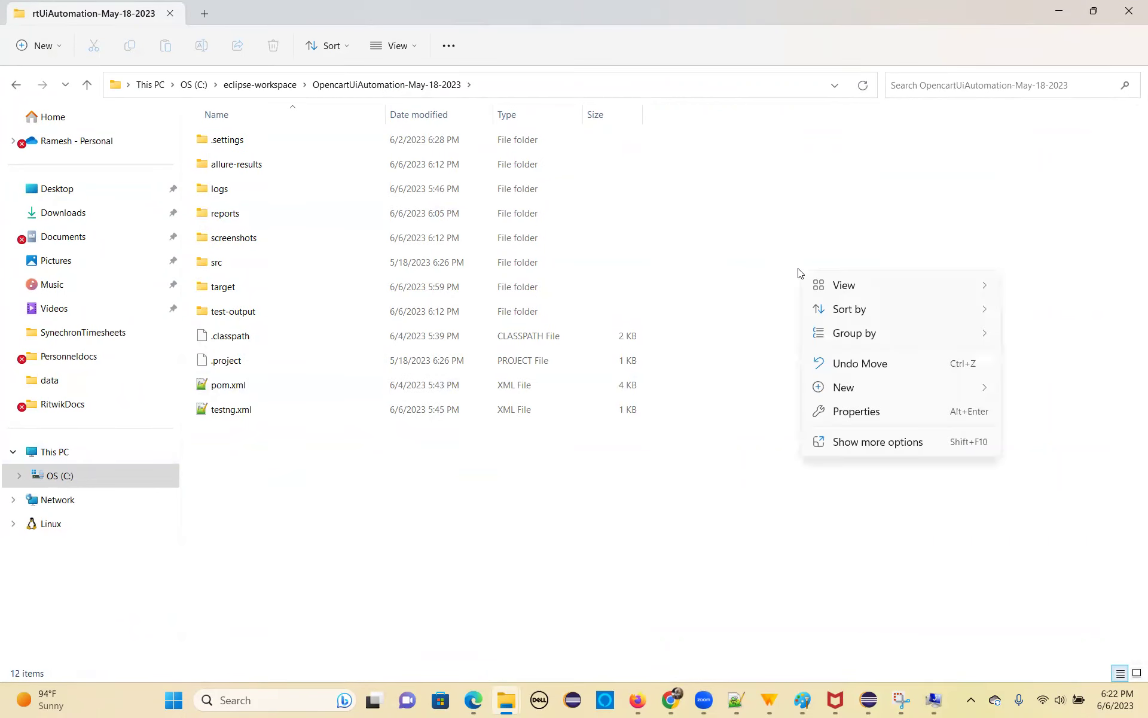
pyautogui.click(533, 87)
pyautogui.click(533, 84)
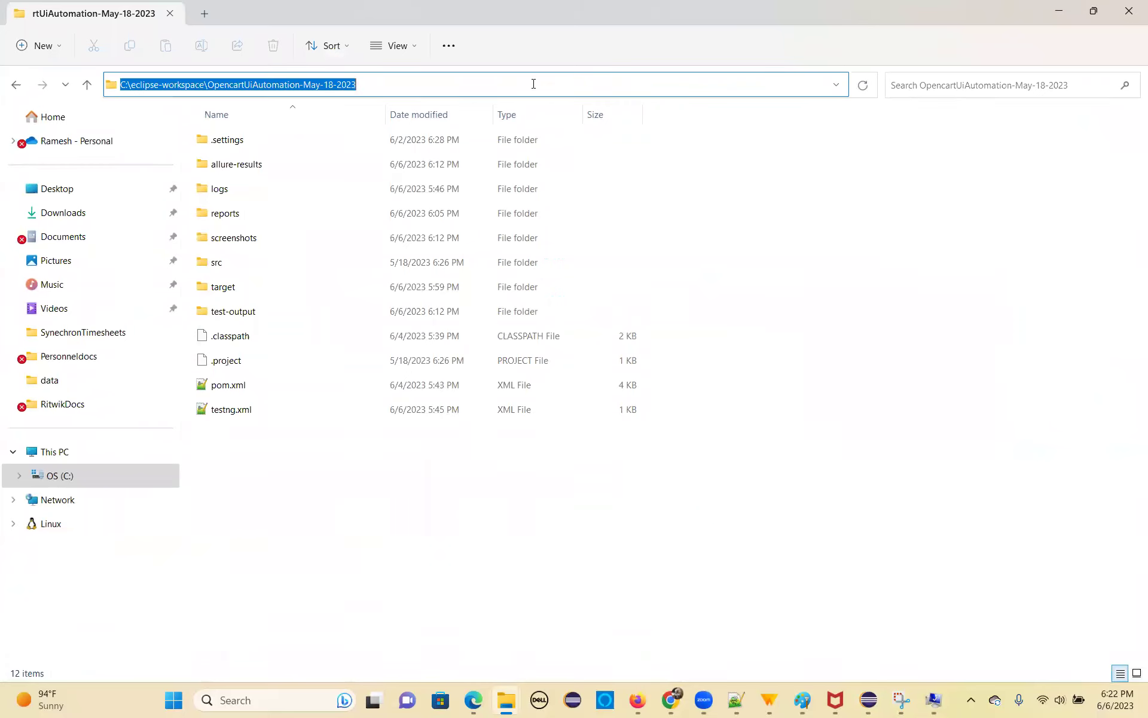
pyautogui.write('cmd')
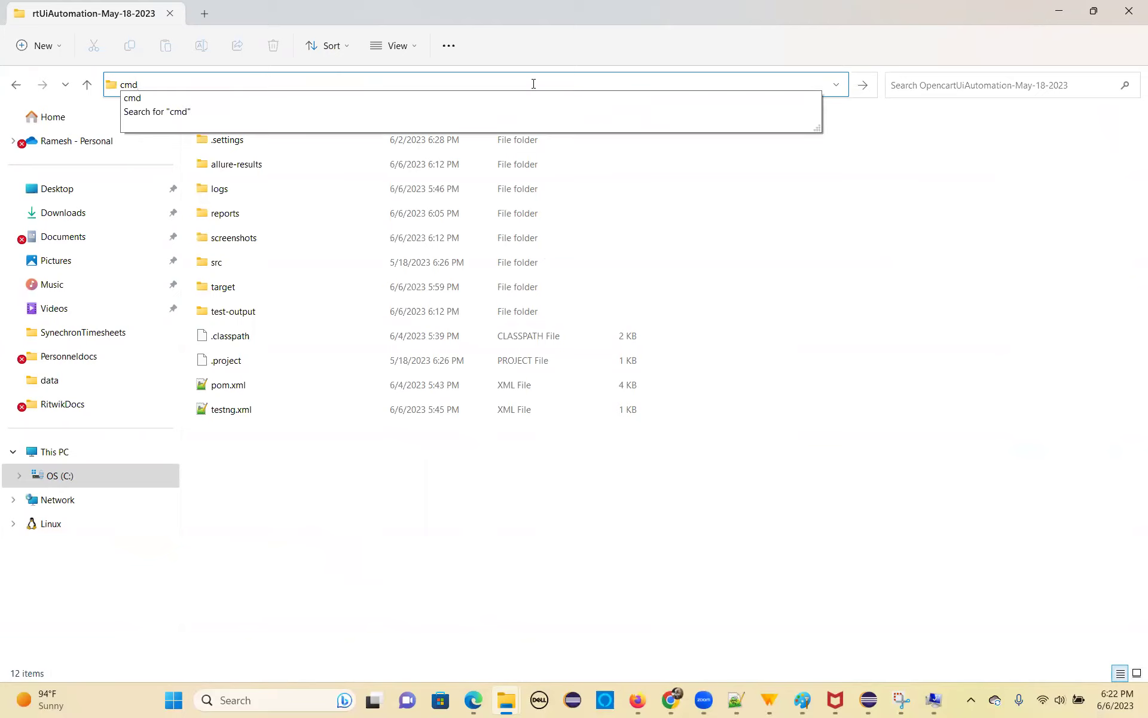
pyautogui.press('Return')
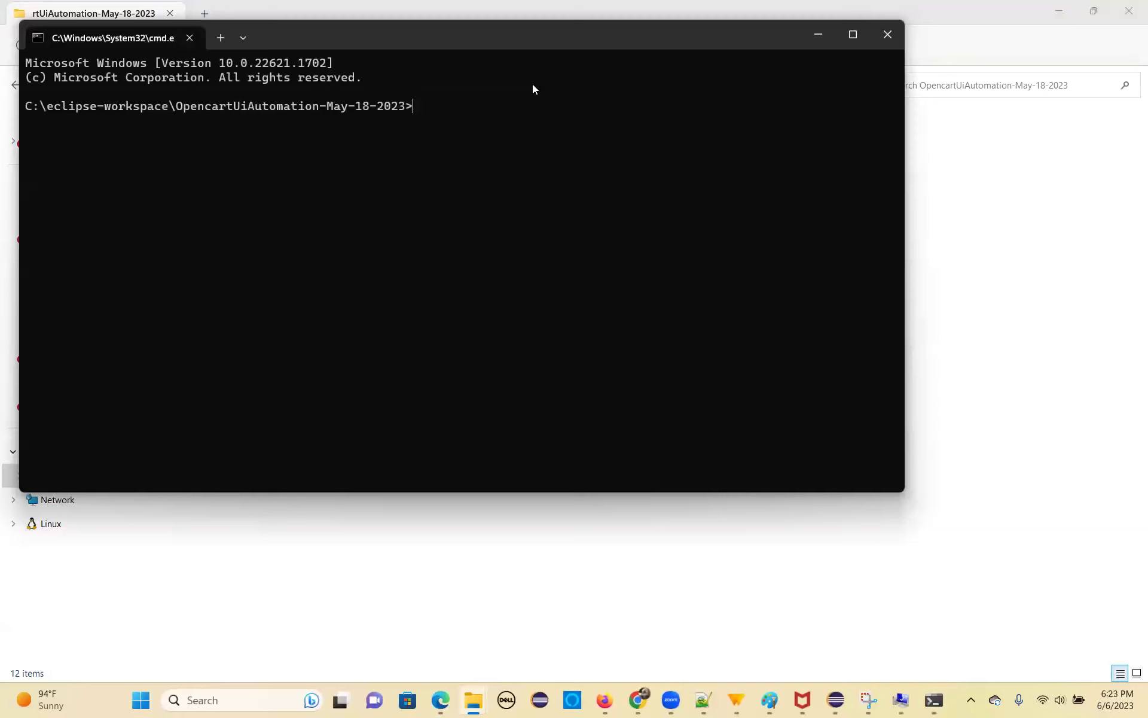
pyautogui.write('mvn clean install')
pyautogui.press('Return')
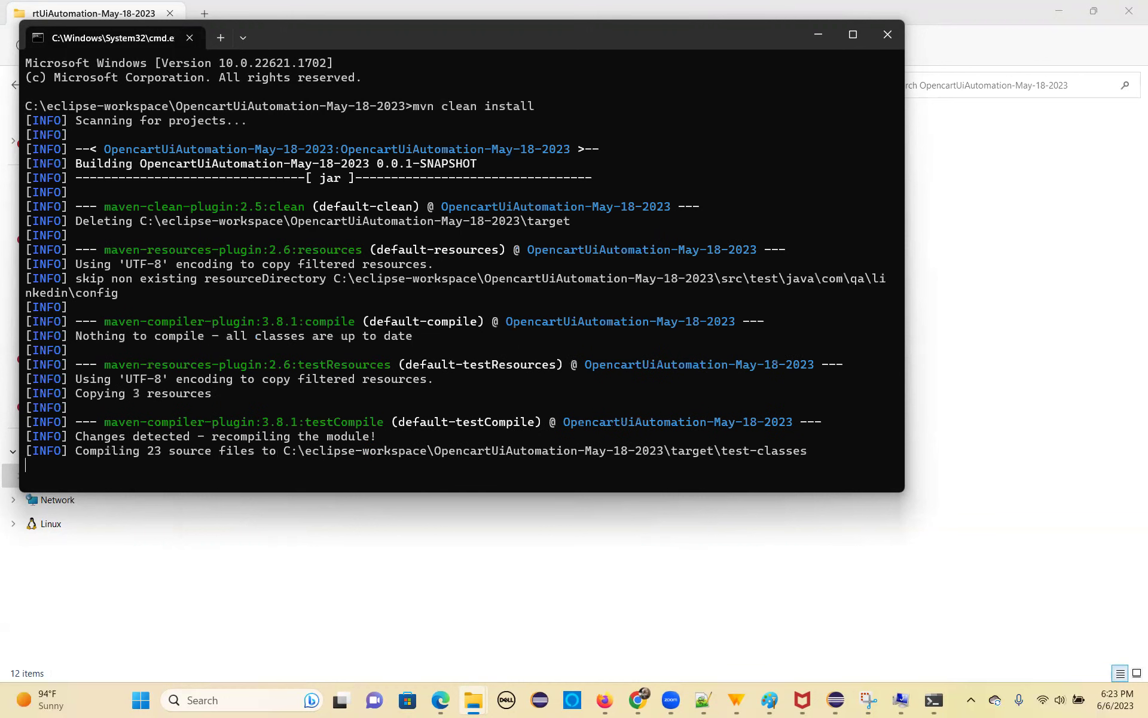